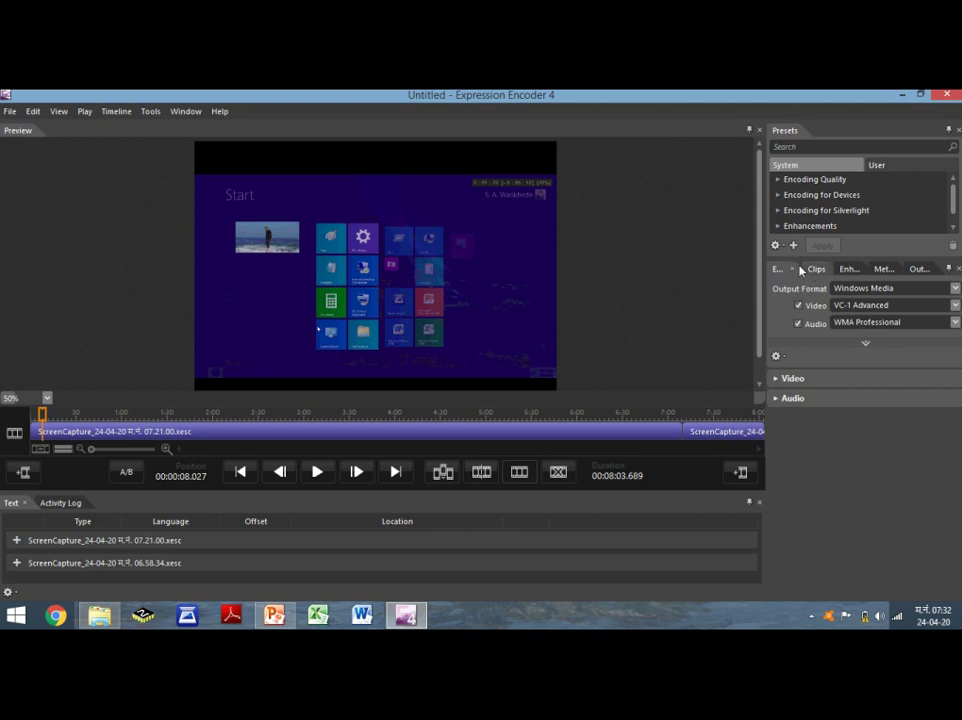
Trim the first timeline clip so it starts at about 00:01:07 and ends at about 00:06:04
click(816, 270)
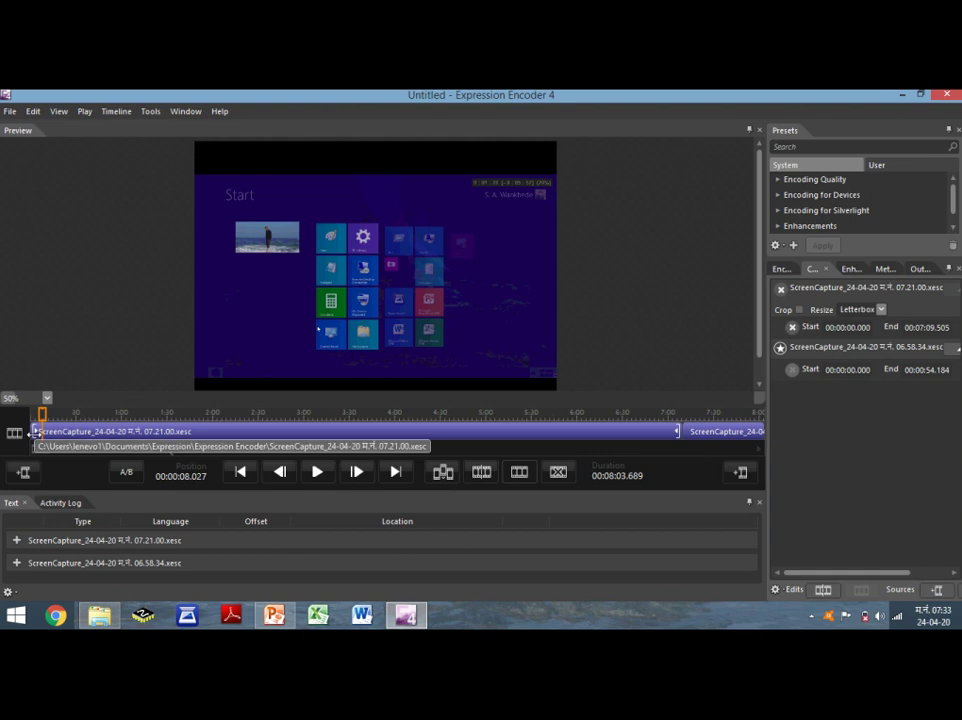
drag(33, 432, 144, 432)
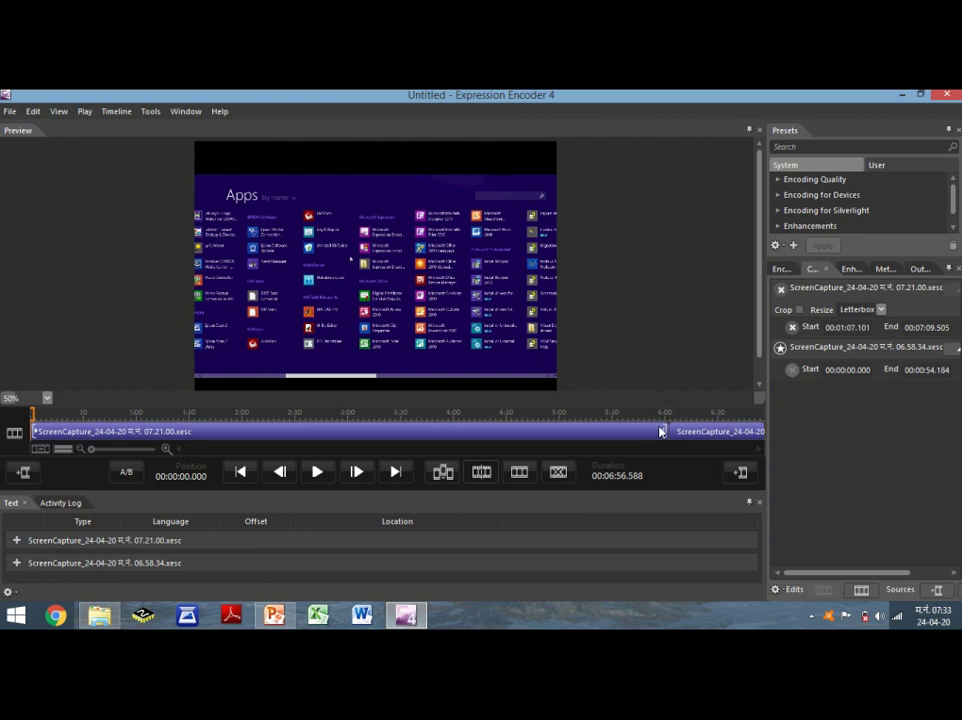
drag(667, 431, 555, 432)
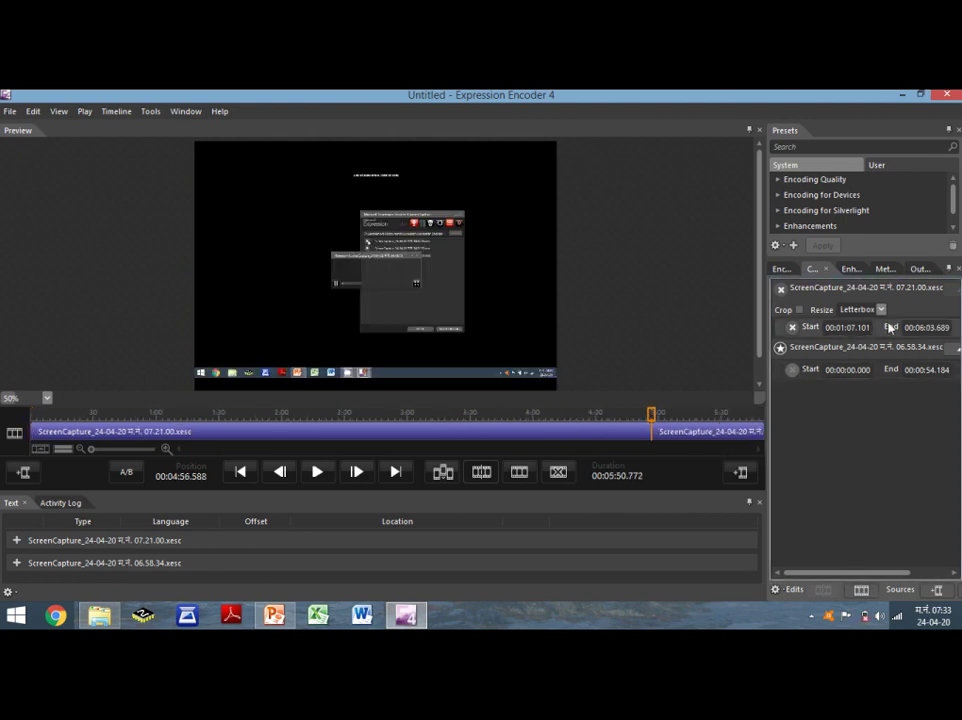
Set the first clip's end time to 00:06:00.000
click(940, 331)
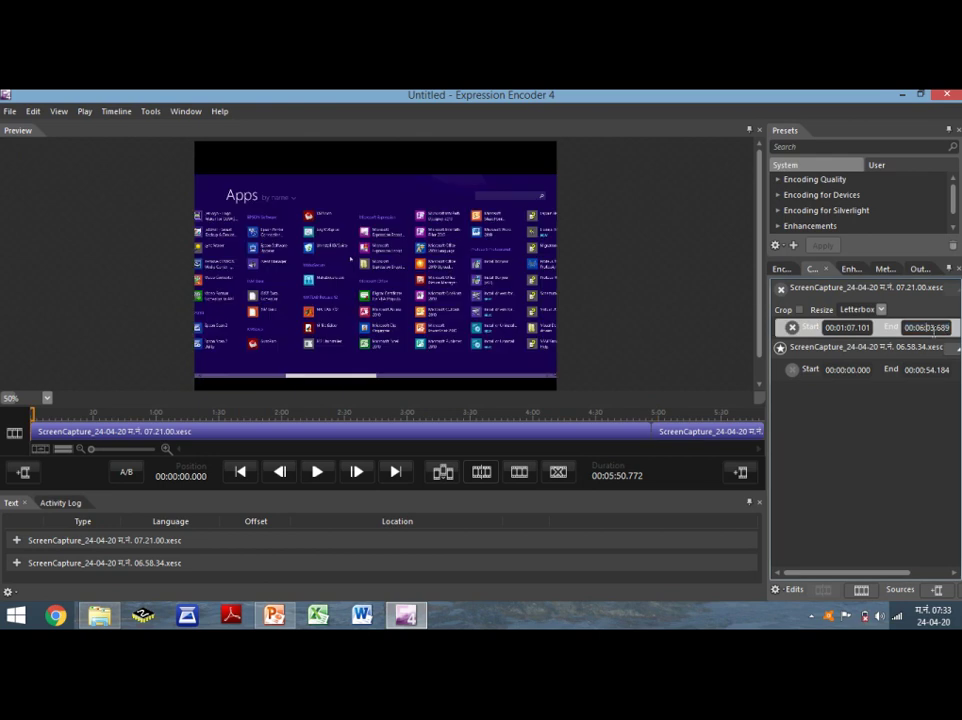
drag(928, 327, 957, 336)
text(00)
key(Return)
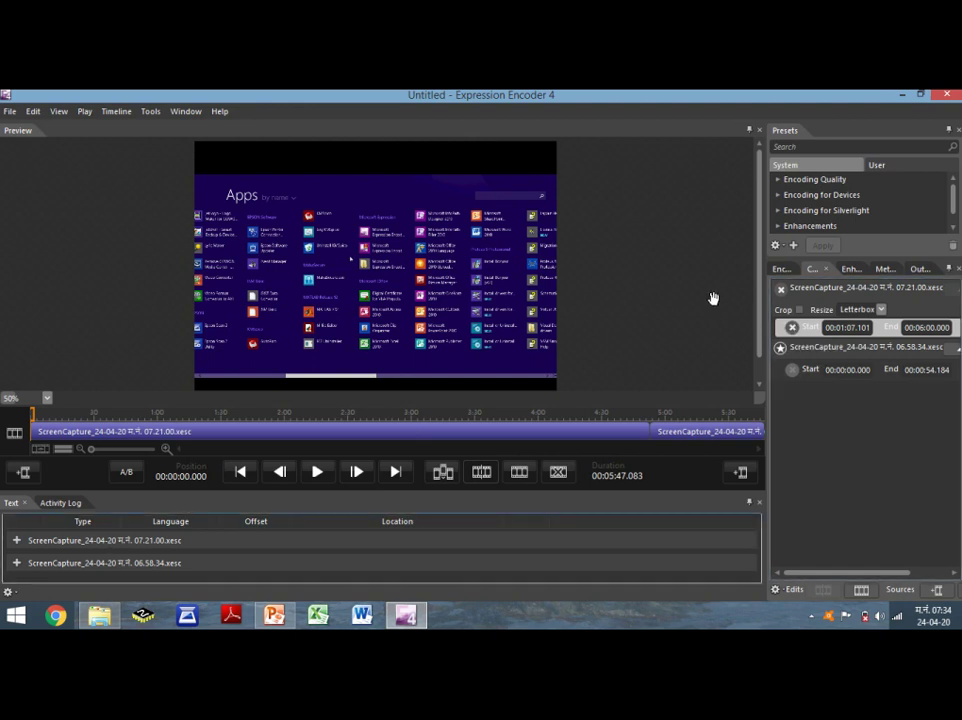
Try to change the output format to MP4, then choose Windows Media again
click(786, 269)
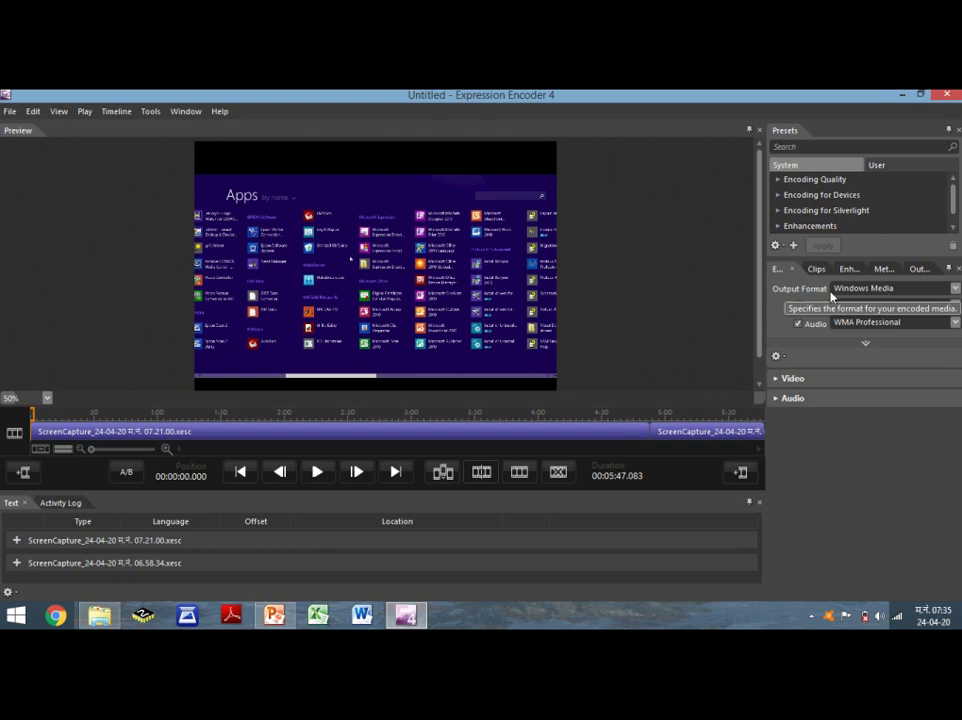
click(872, 290)
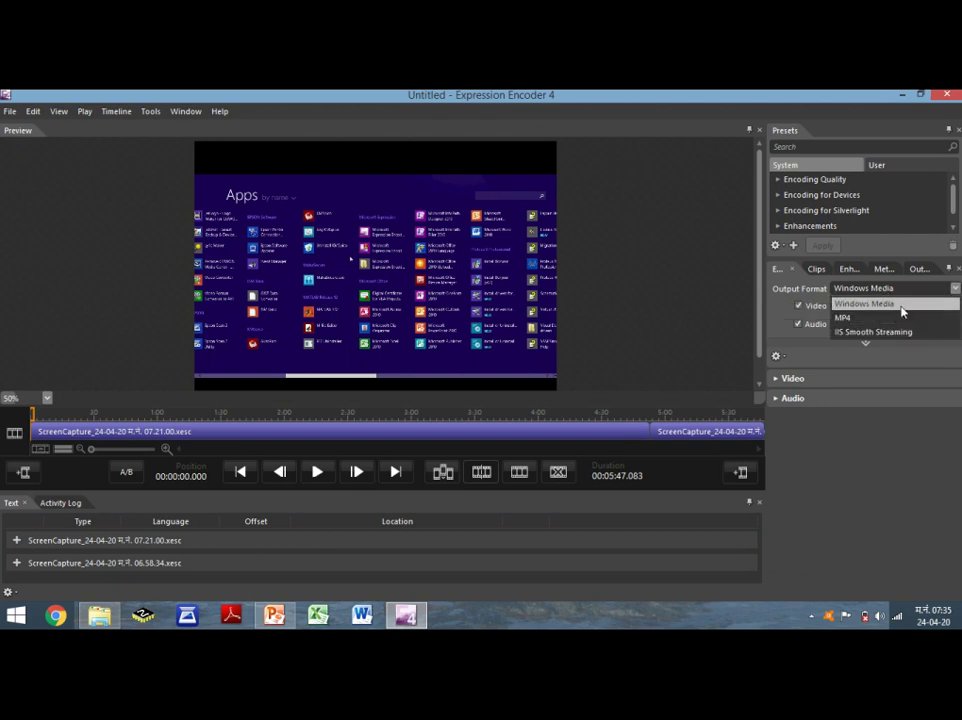
click(886, 318)
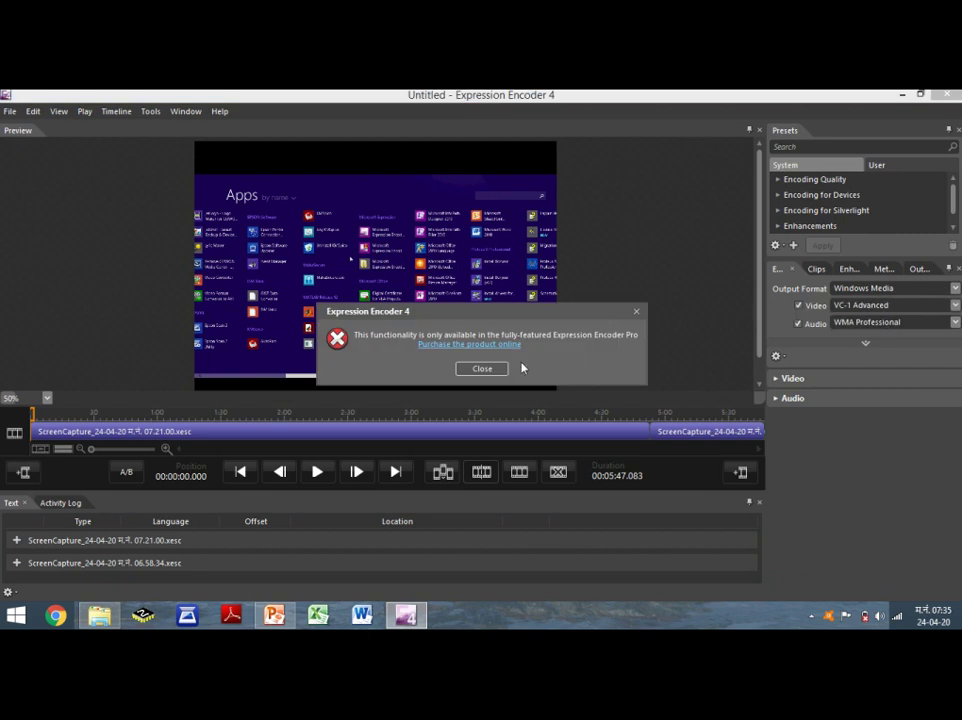
click(638, 314)
click(863, 290)
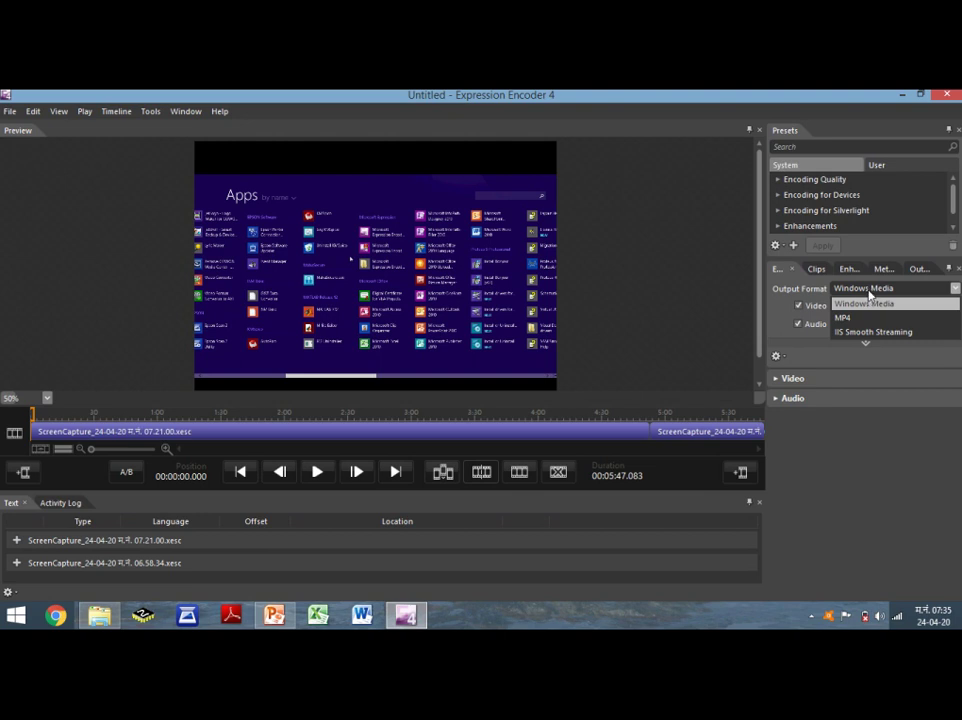
click(868, 297)
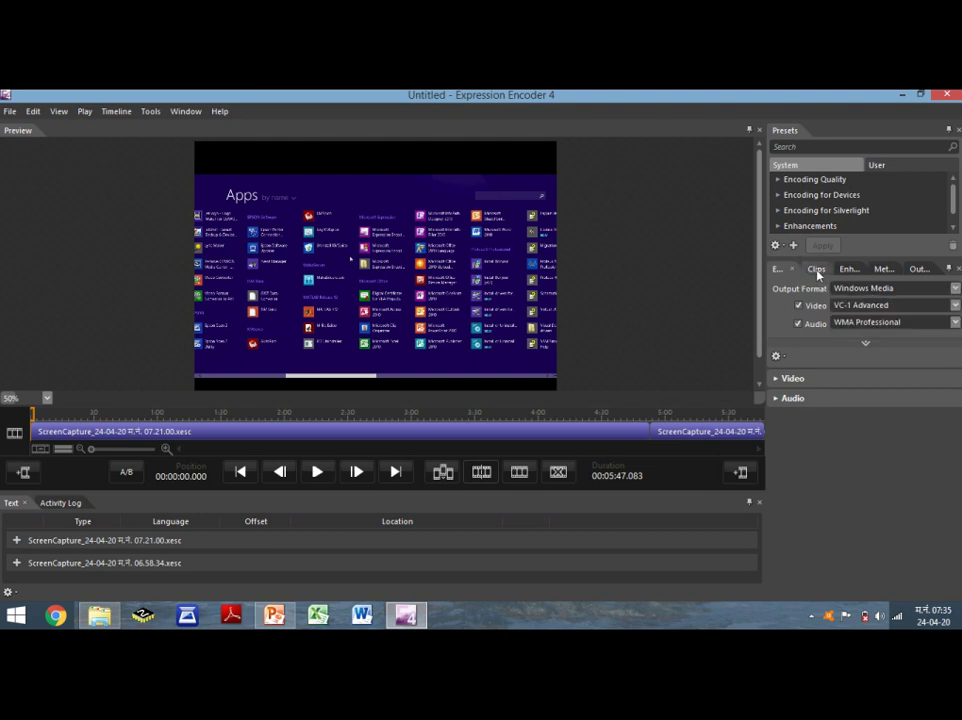
Enable Volume Leveling in the audio pre-processing settings and set the volume to 1.7
click(817, 270)
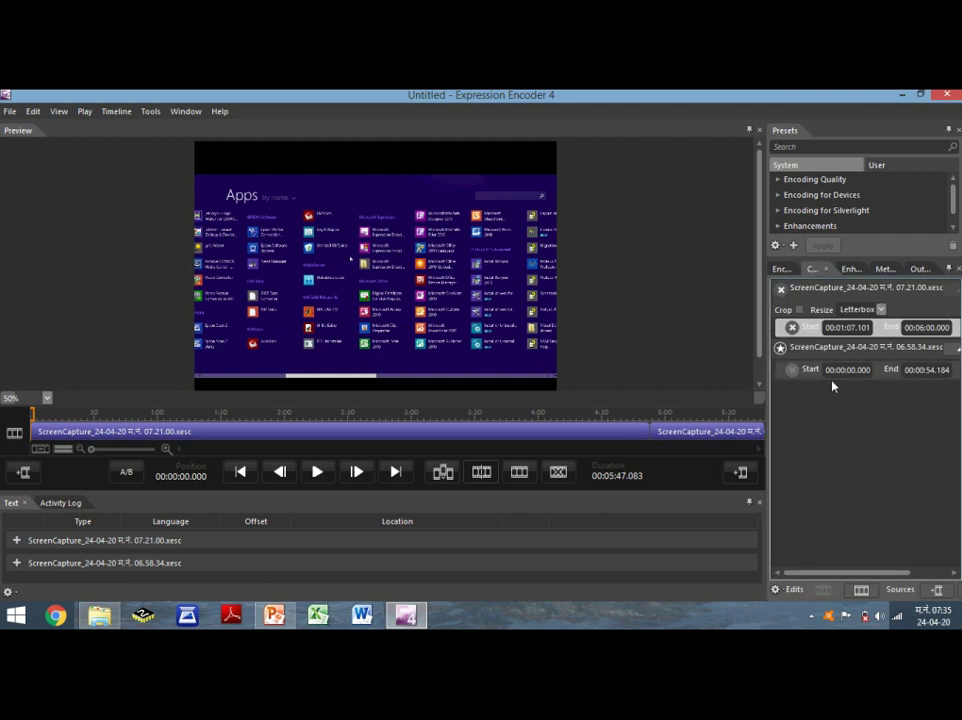
click(849, 270)
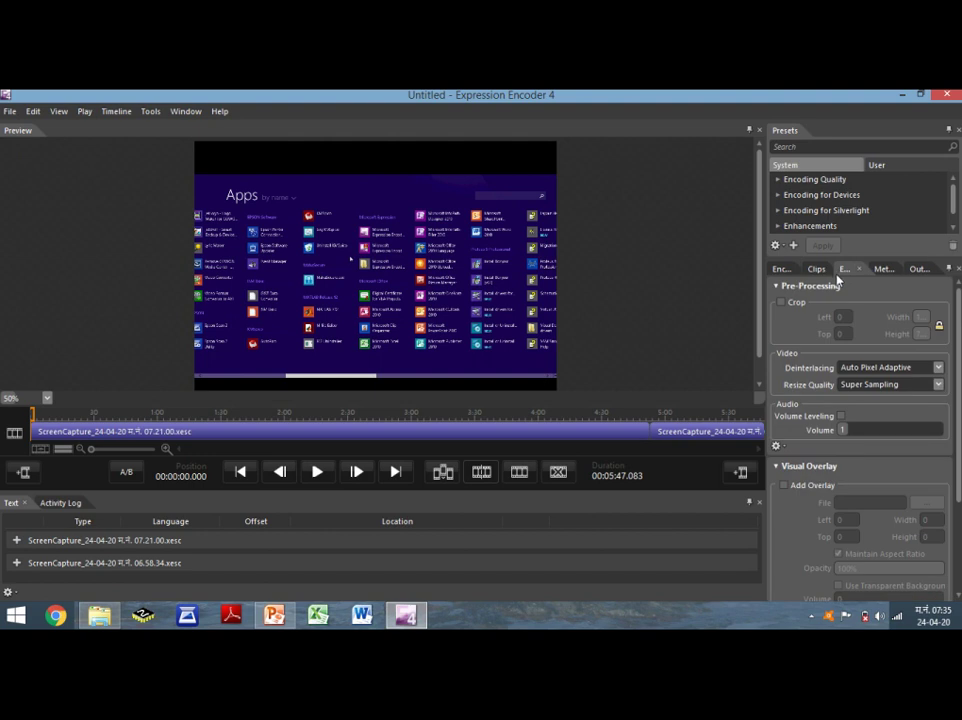
click(842, 418)
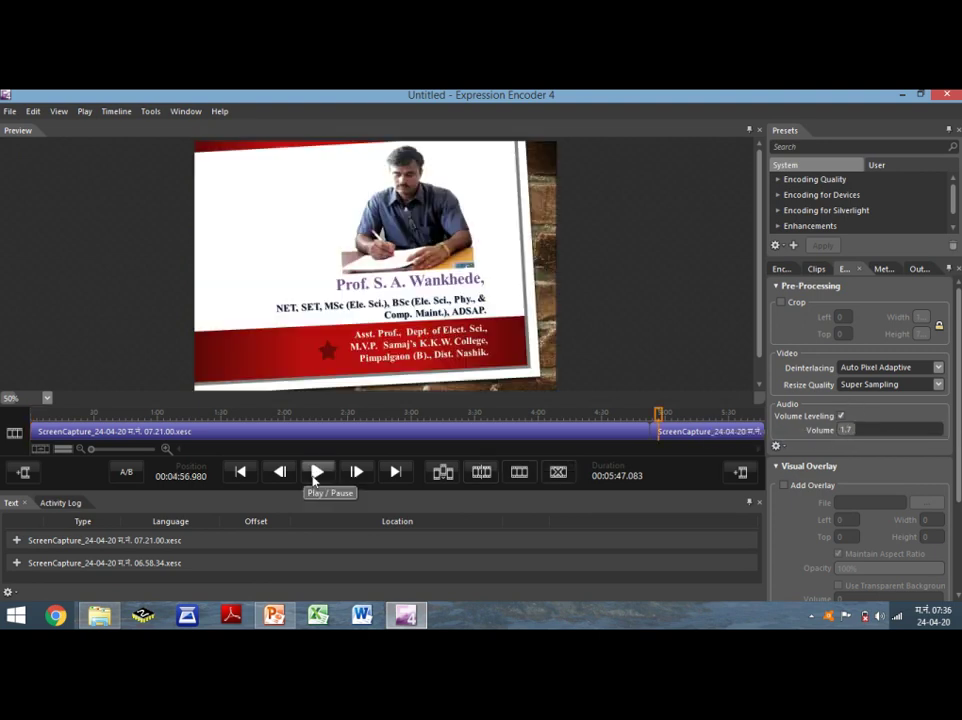
Play the preview while lowering the audio volume to 1.5, then pause it and set the volume to 1
click(315, 478)
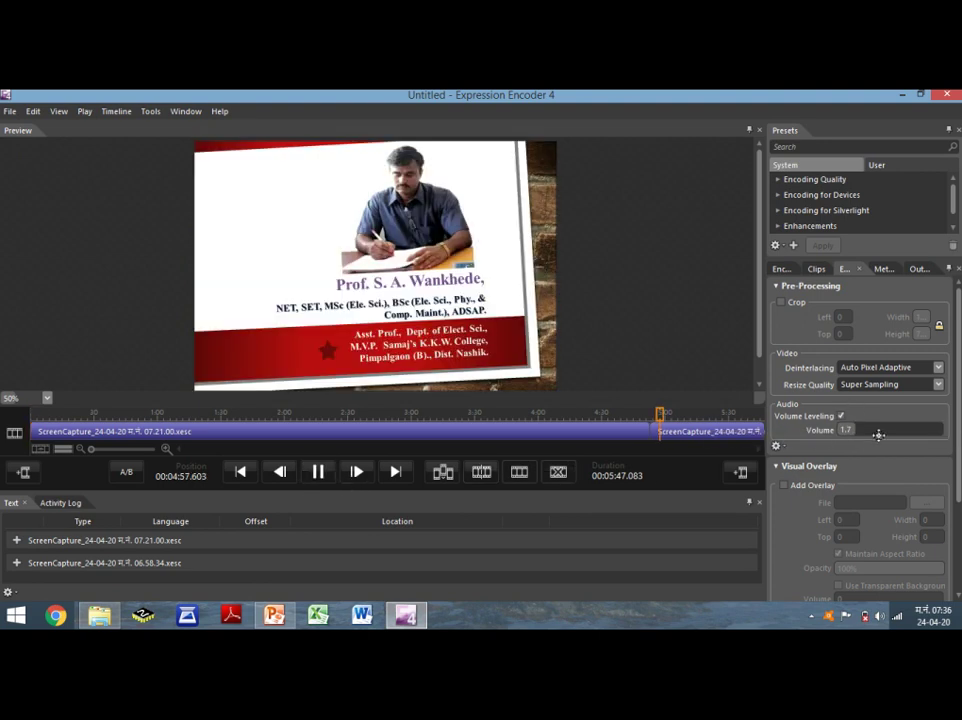
mouse_move(855, 430)
mouse_down()
mouse_move(805, 430)
mouse_move(845, 430)
mouse_up()
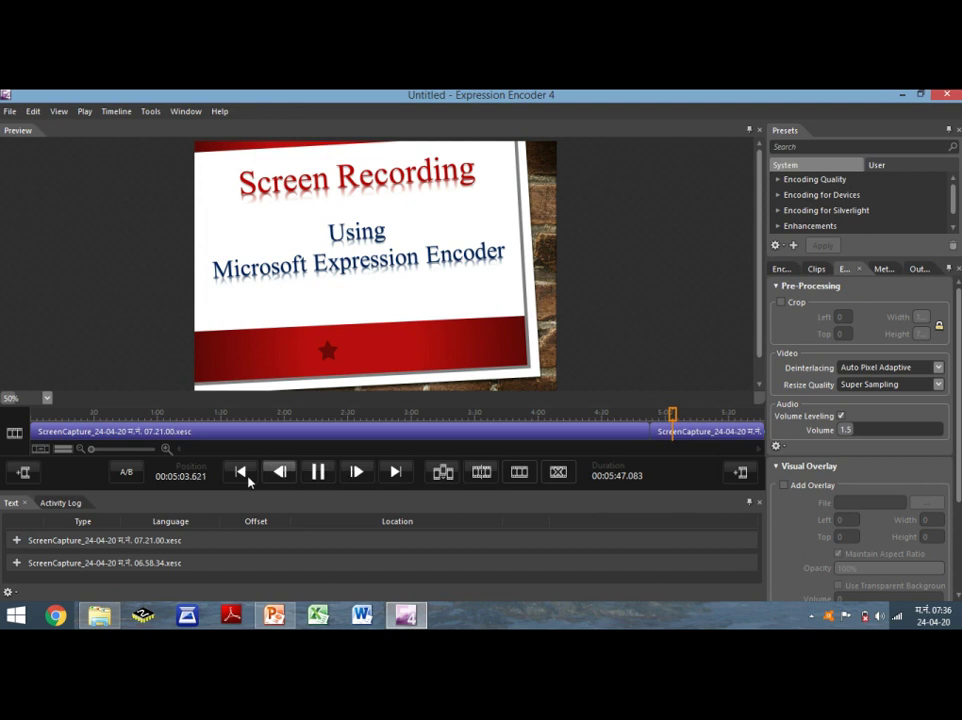
click(317, 472)
drag(848, 429, 870, 429)
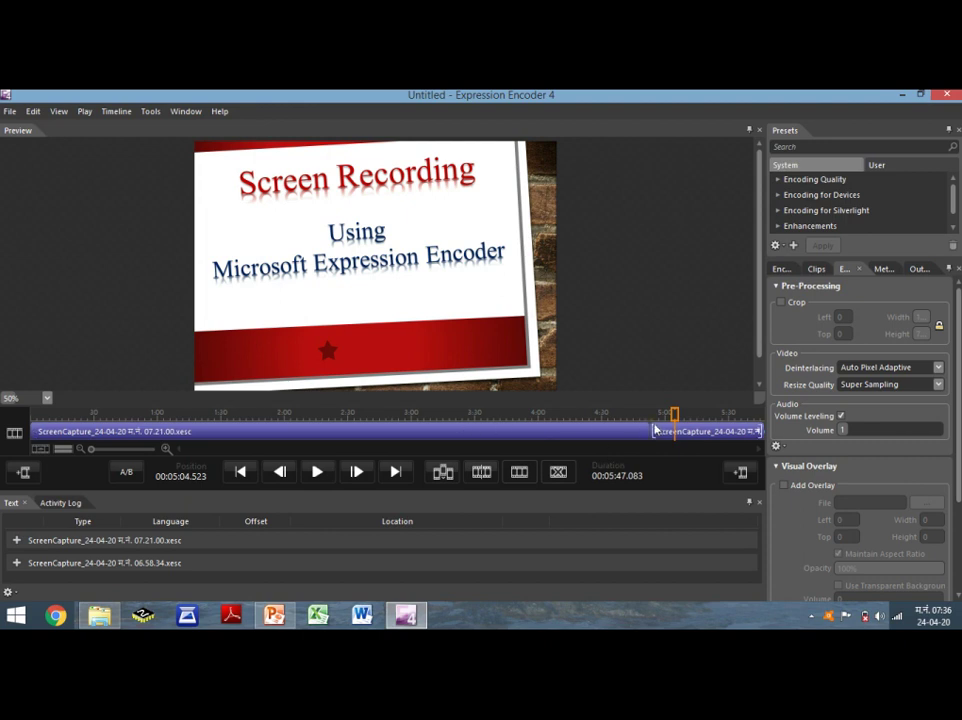
Encode the edited job
click(9, 111)
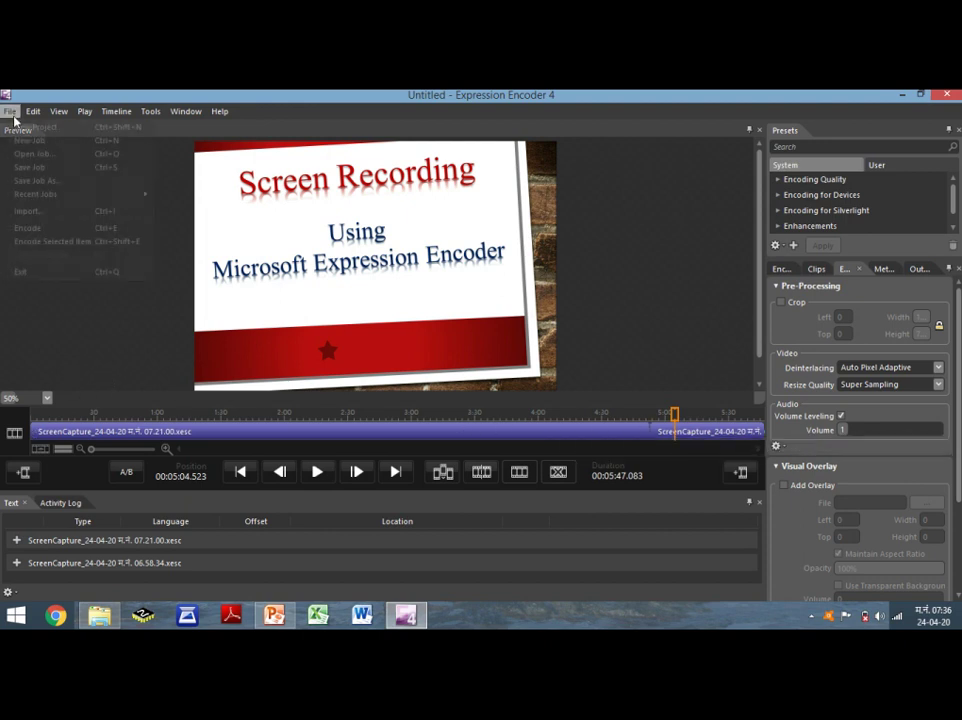
click(108, 229)
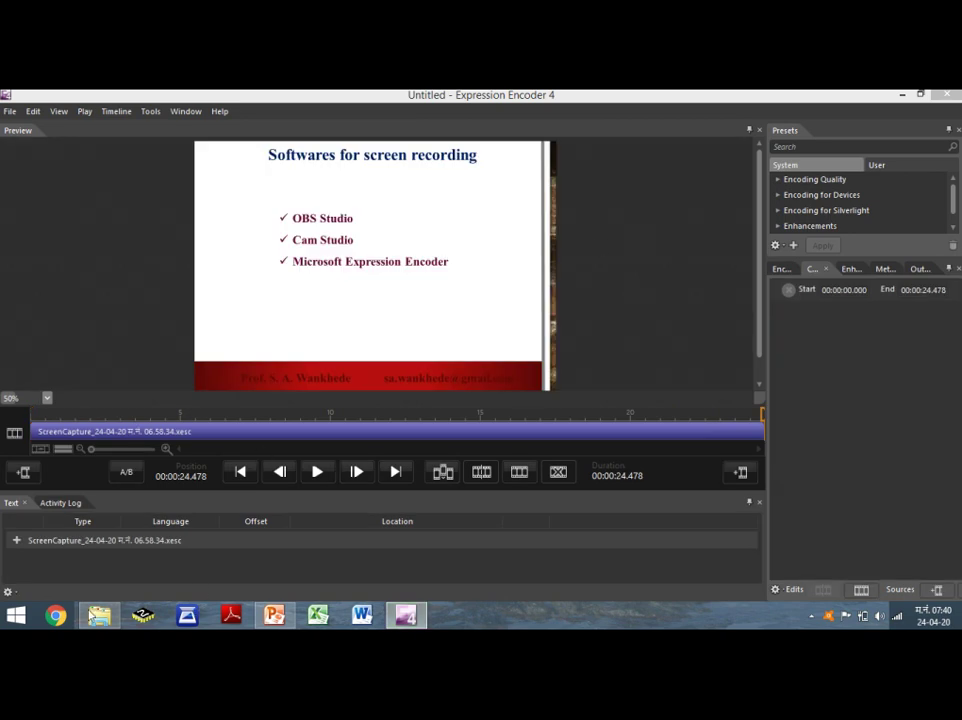
Switch to File Explorer and play the encoded ScreenCapture WMV from the job folder in Documents\Expression\Expression Encoder\Output
click(99, 615)
click(60, 359)
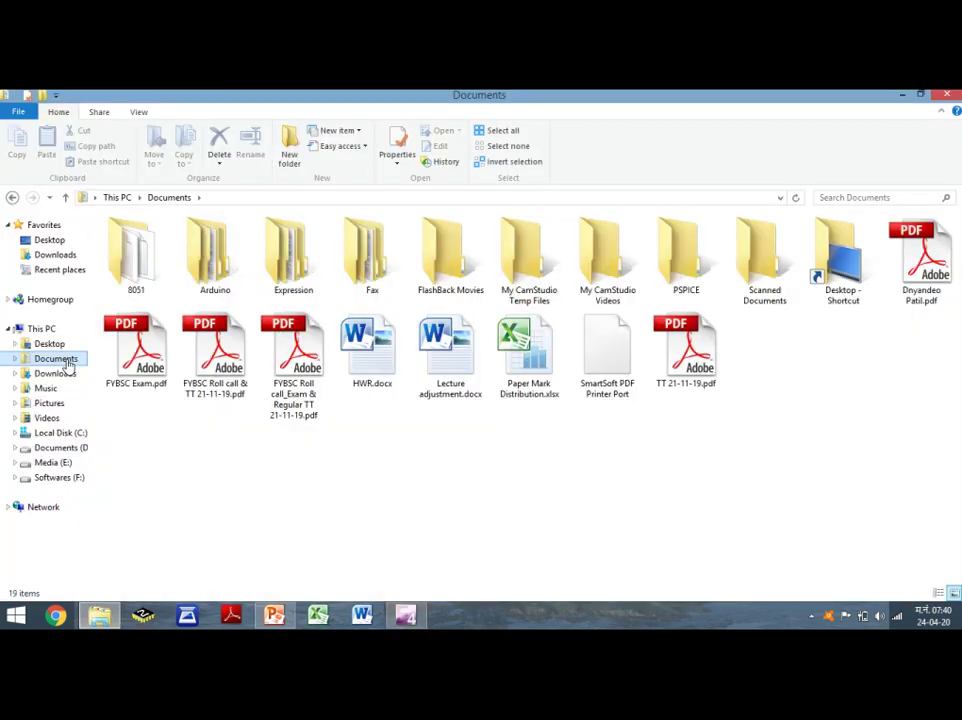
double_click(322, 262)
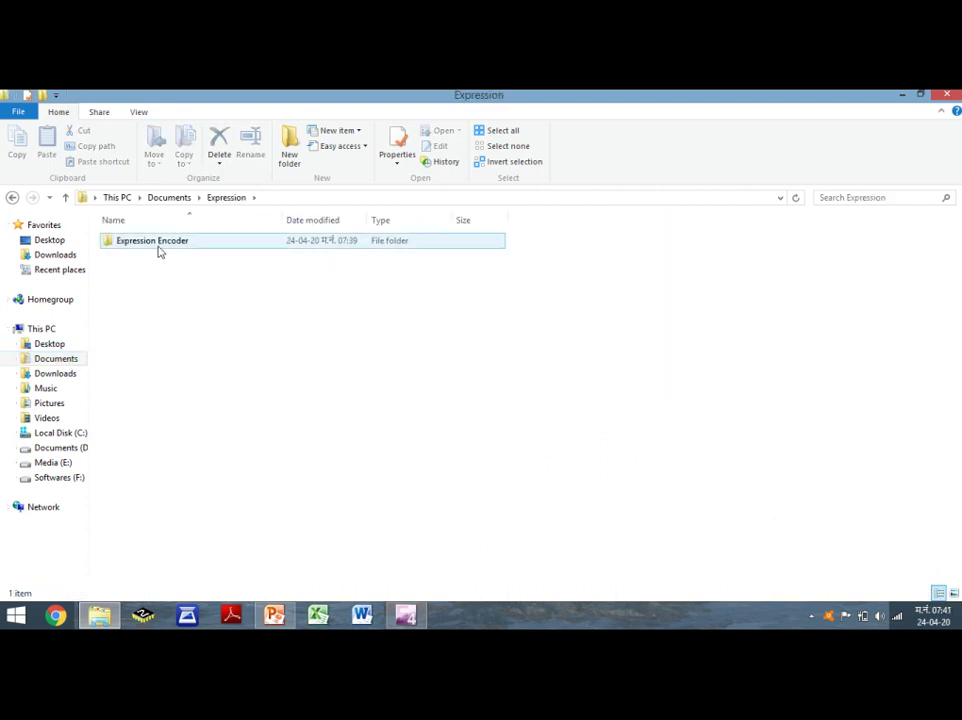
double_click(157, 247)
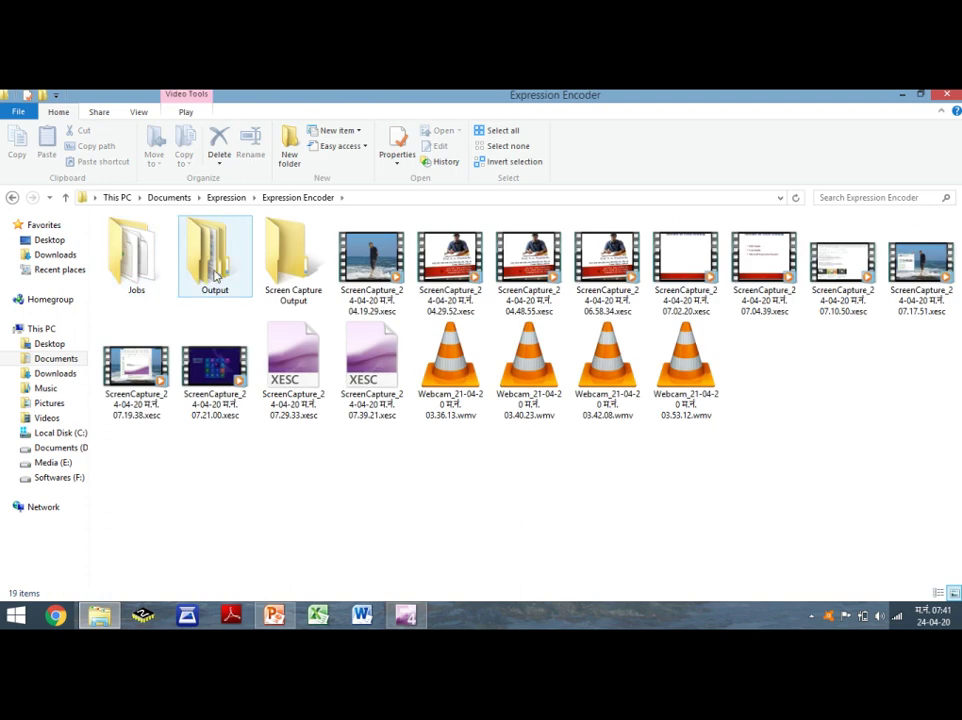
double_click(232, 264)
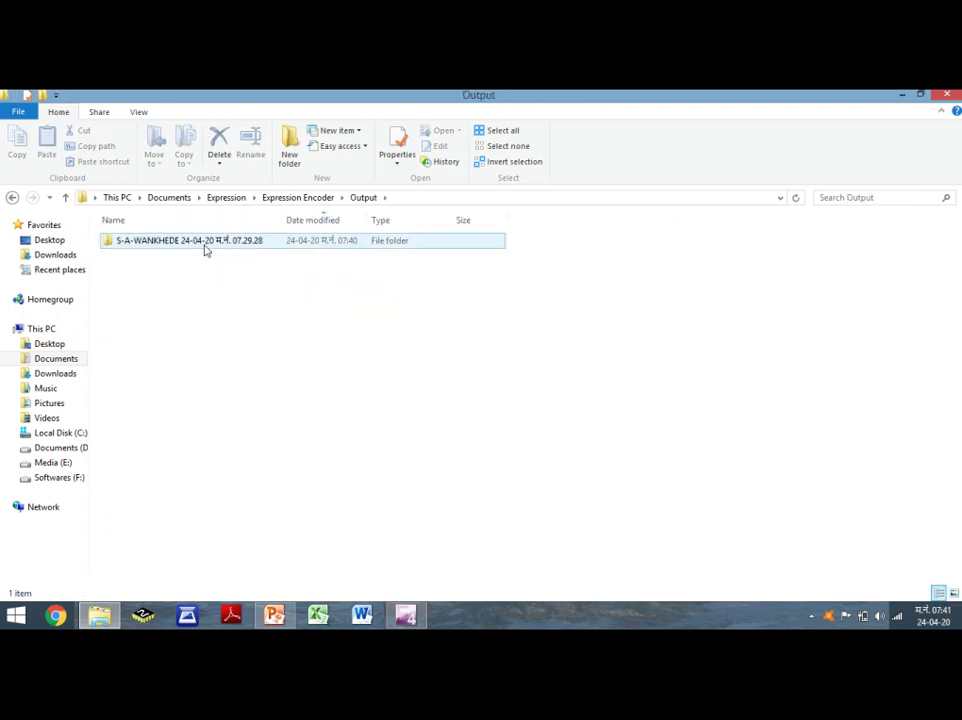
double_click(204, 250)
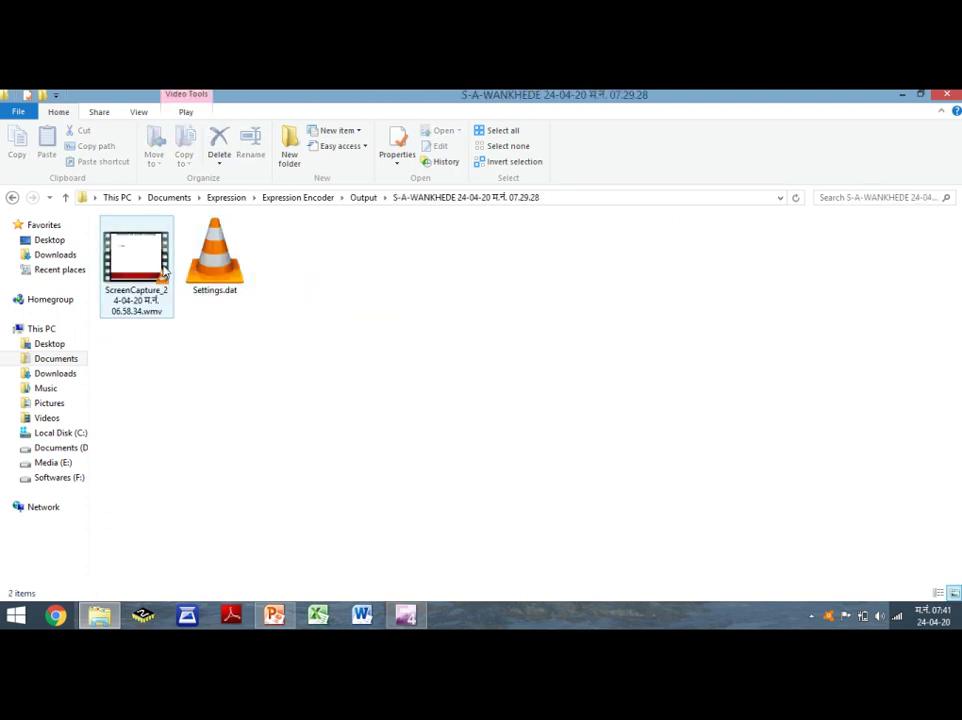
double_click(148, 258)
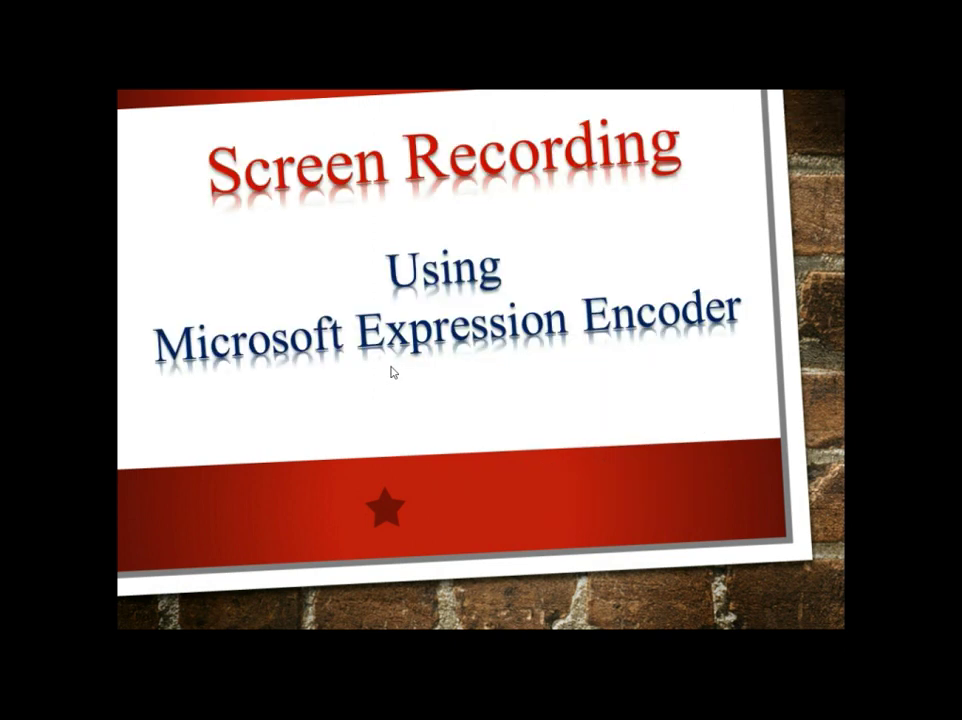
Close the video playback and exit Expression Encoder, agreeing to save the job's changes
click(955, 95)
click(953, 95)
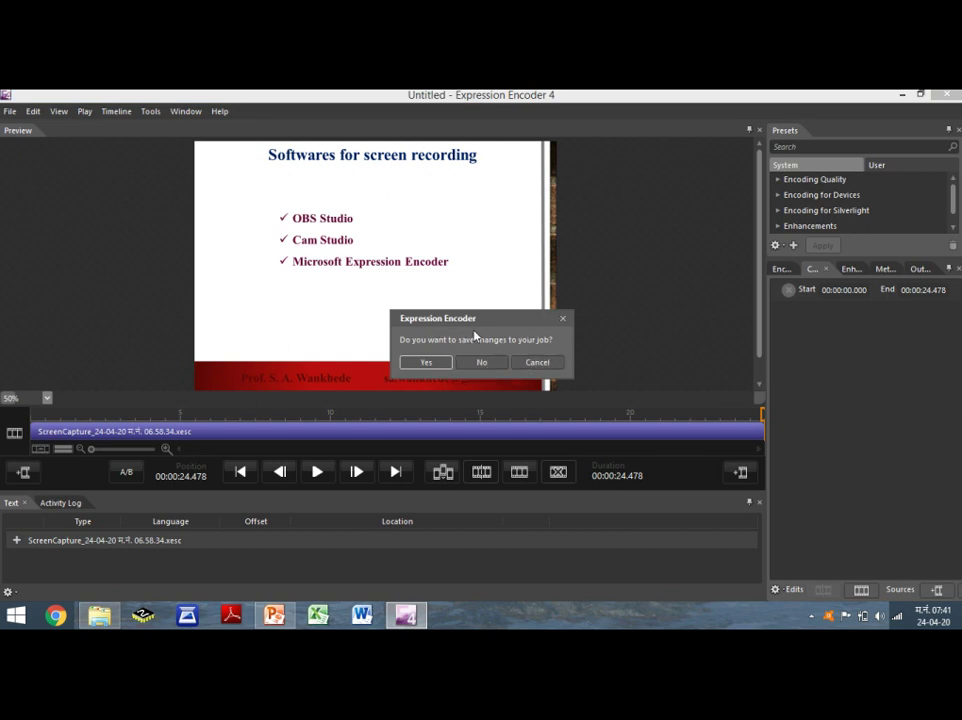
click(432, 363)
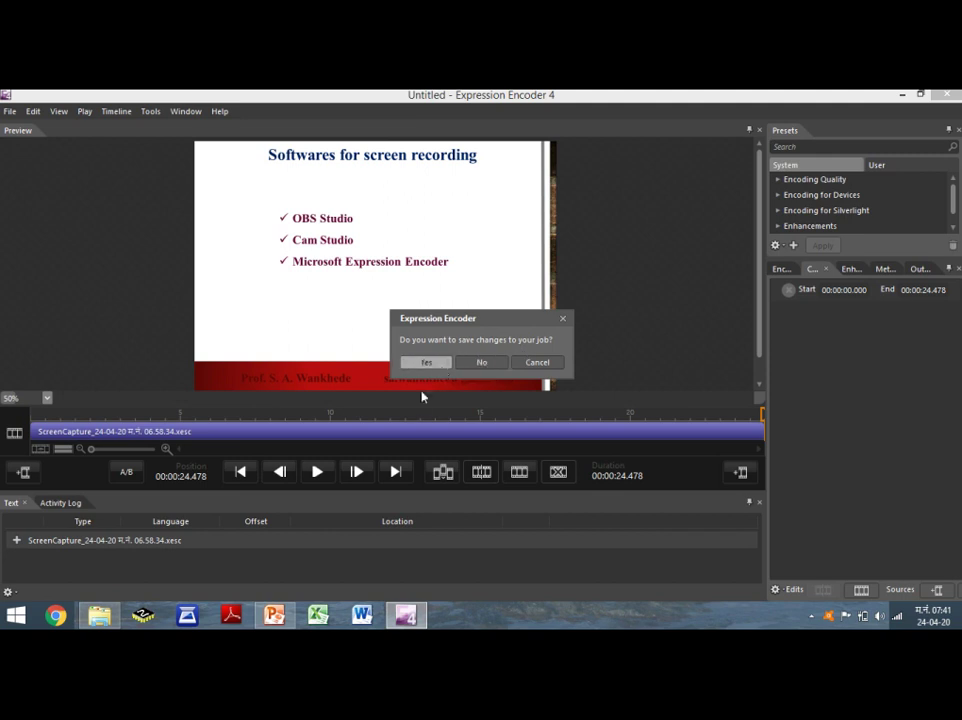